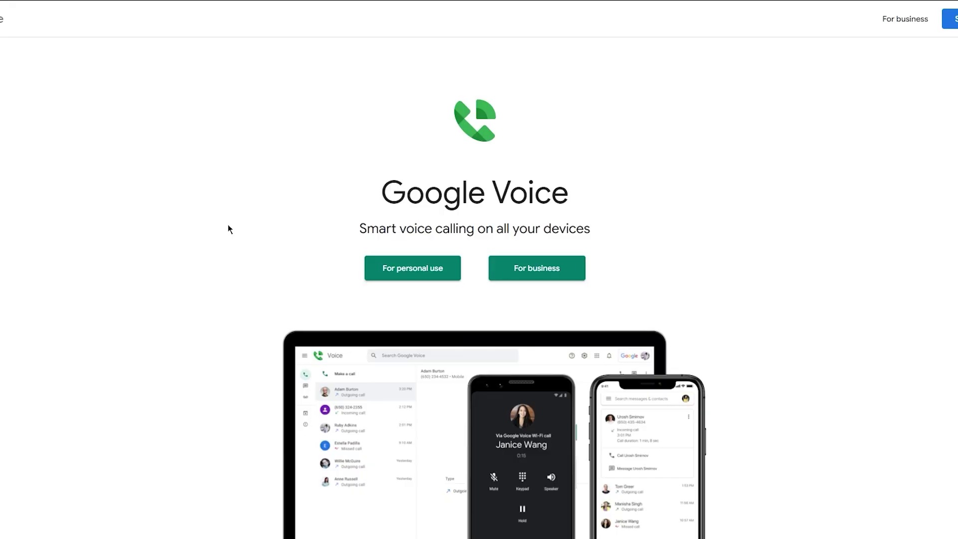
- Look over the Google Voice landing page, including its heading, tagline and device previews
scroll(229, 229, down, 5)
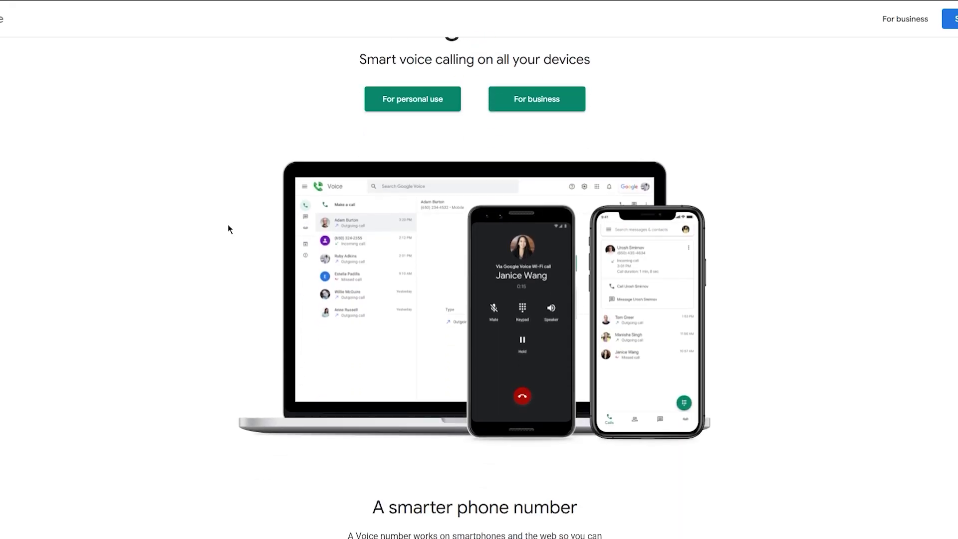
scroll(225, 237, up, 5)
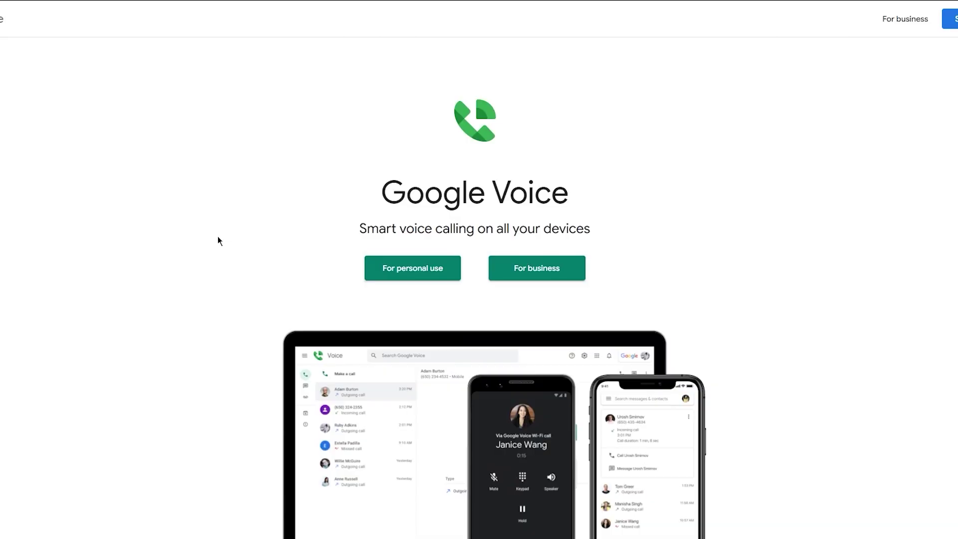
scroll(217, 240, down, 8)
scroll(214, 188, up, 8)
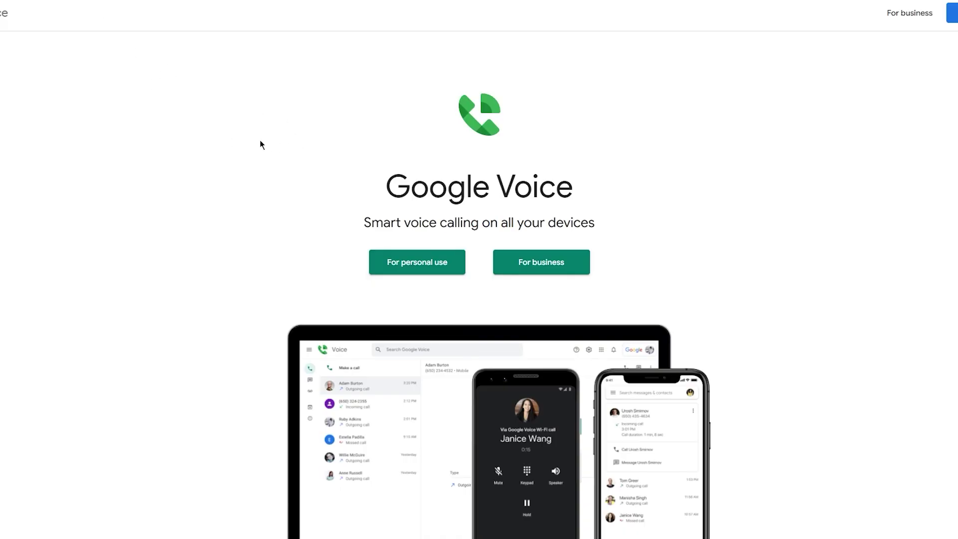
scroll(260, 141, down, 3)
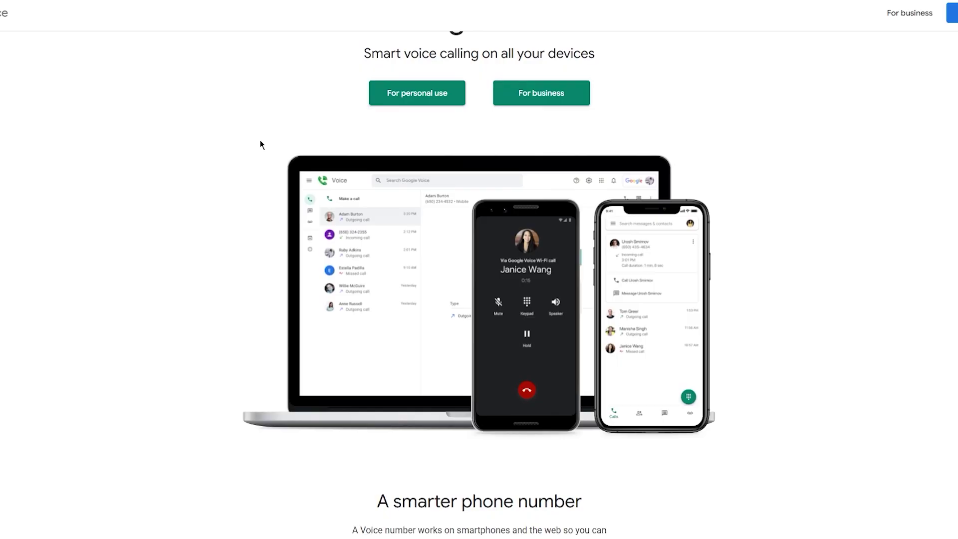
scroll(486, 196, up, 3)
drag(348, 190, 633, 216)
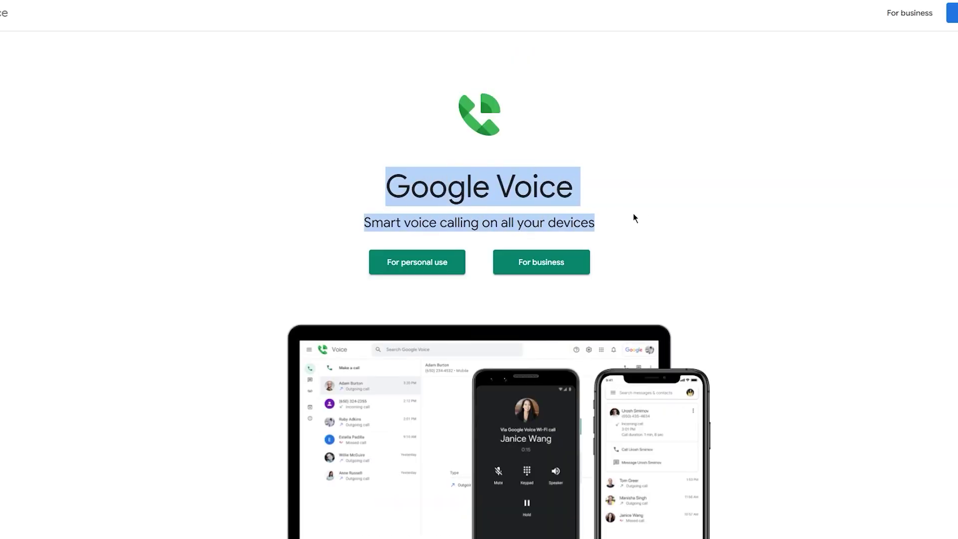
click(764, 220)
- Open Google Voice for personal use and dismiss the site's notification request
click(425, 261)
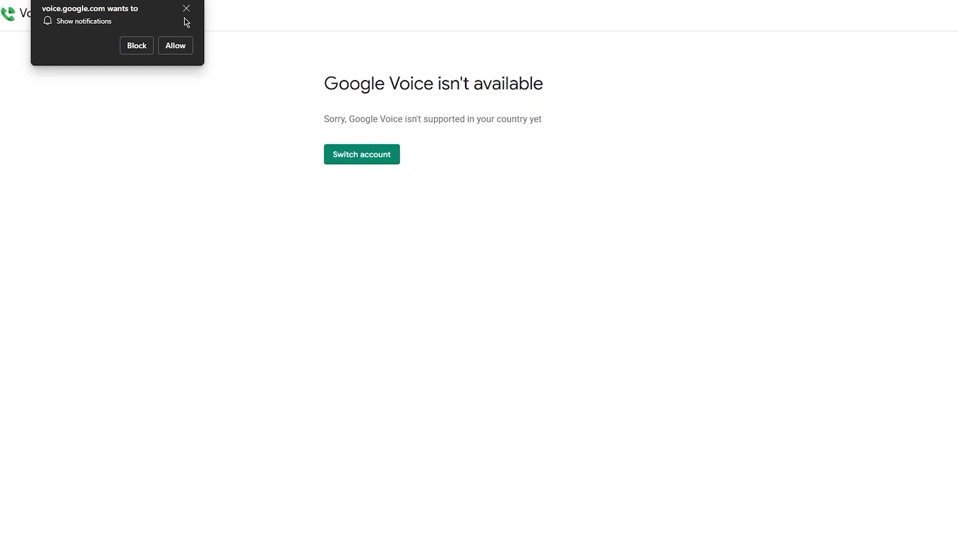
click(184, 10)
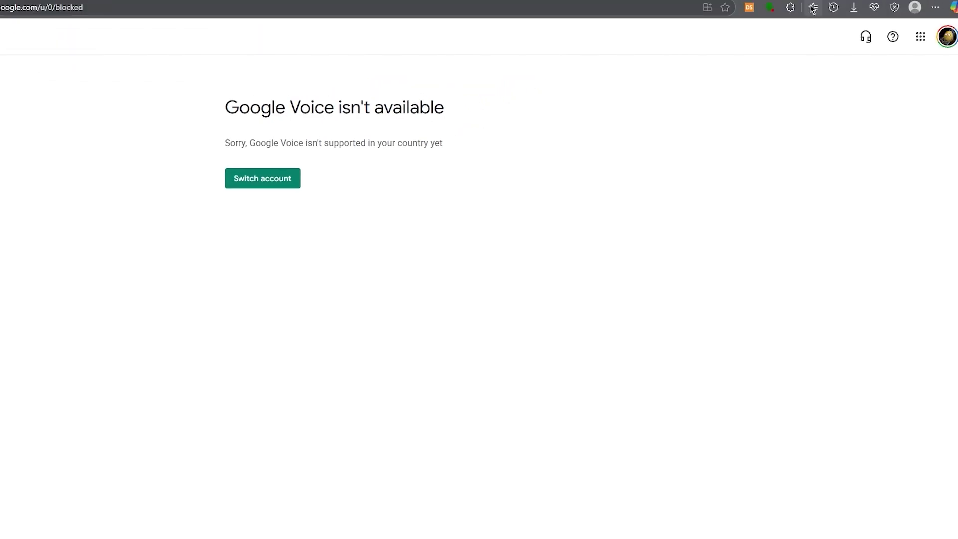
- Open the Free VPN for Edge extension and decline its premium and 3-day trial offers to continue as free
click(812, 7)
click(812, 7)
click(790, 8)
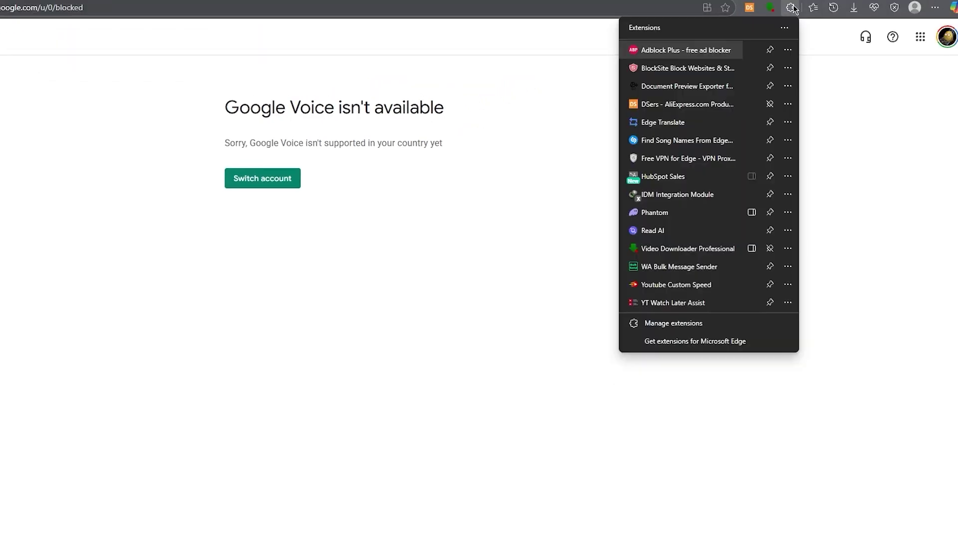
click(679, 153)
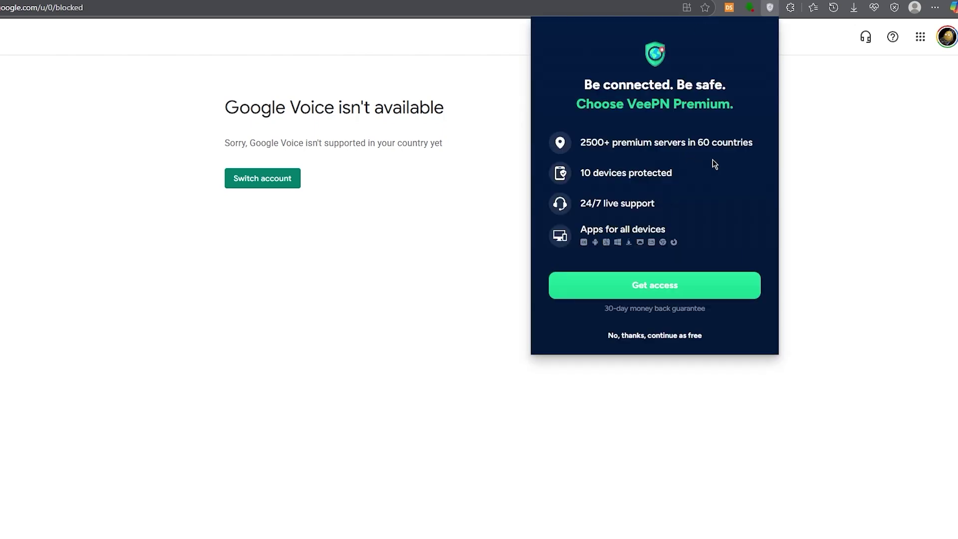
click(658, 334)
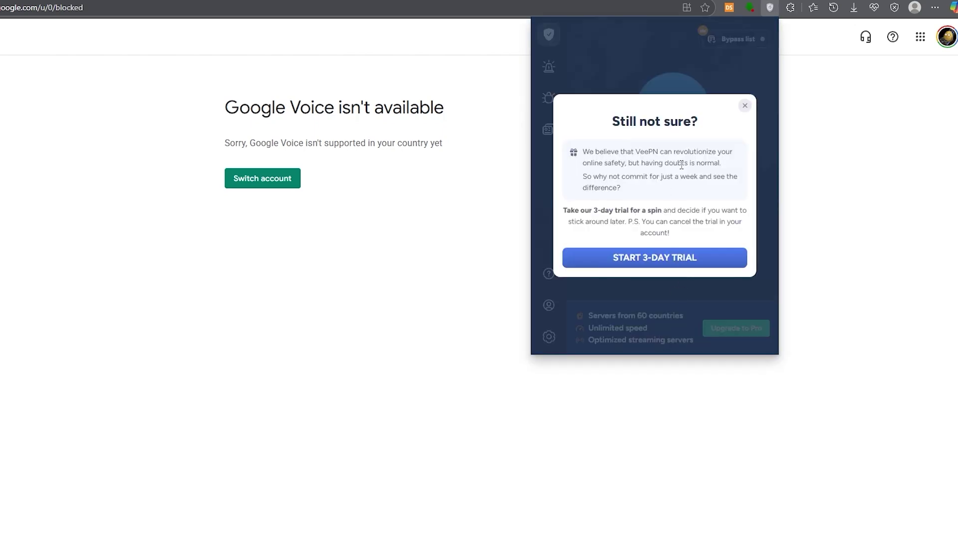
click(744, 103)
- Connect the VPN through the France, Paris server and dismiss Google Voice's notification request
click(684, 117)
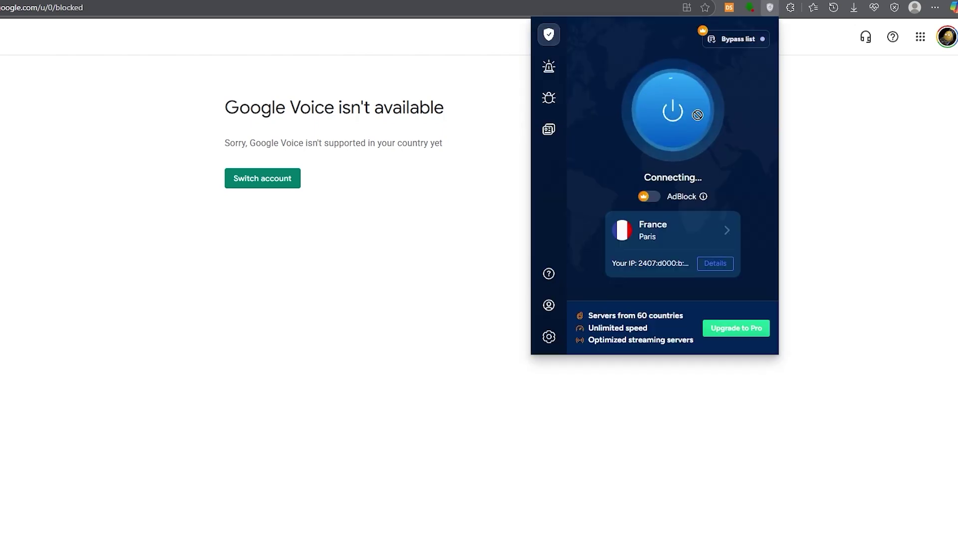
click(821, 138)
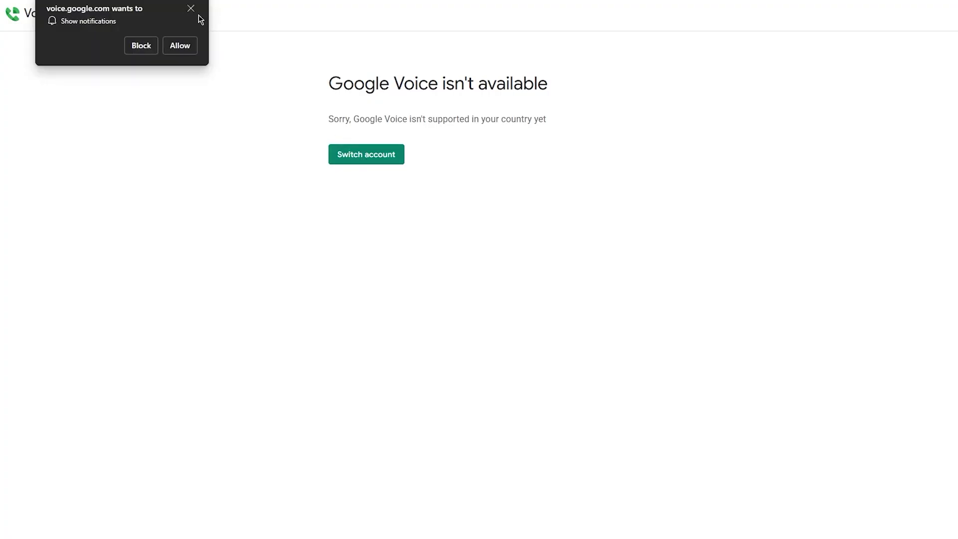
click(190, 8)
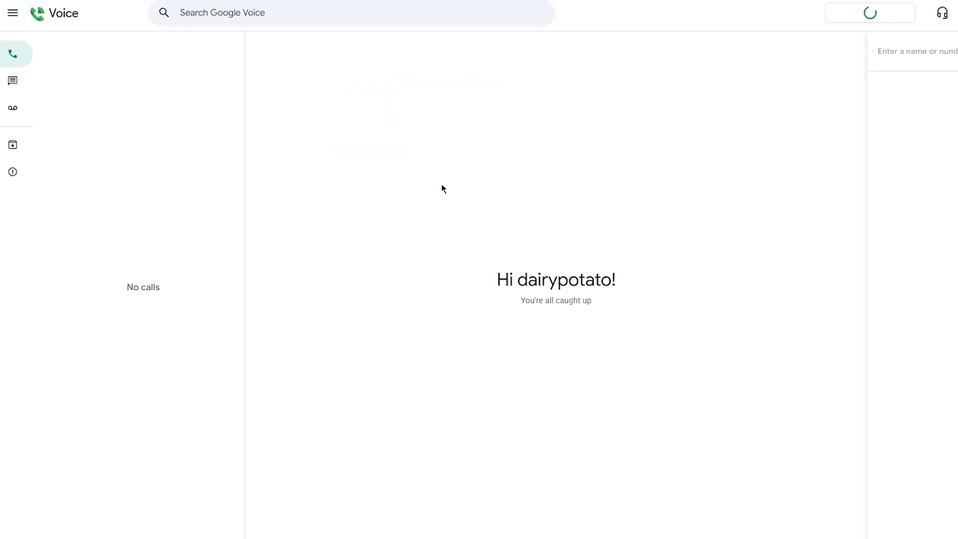
- Expand the navigation labels and view the Messages, Calls and Voicemail sections
click(12, 81)
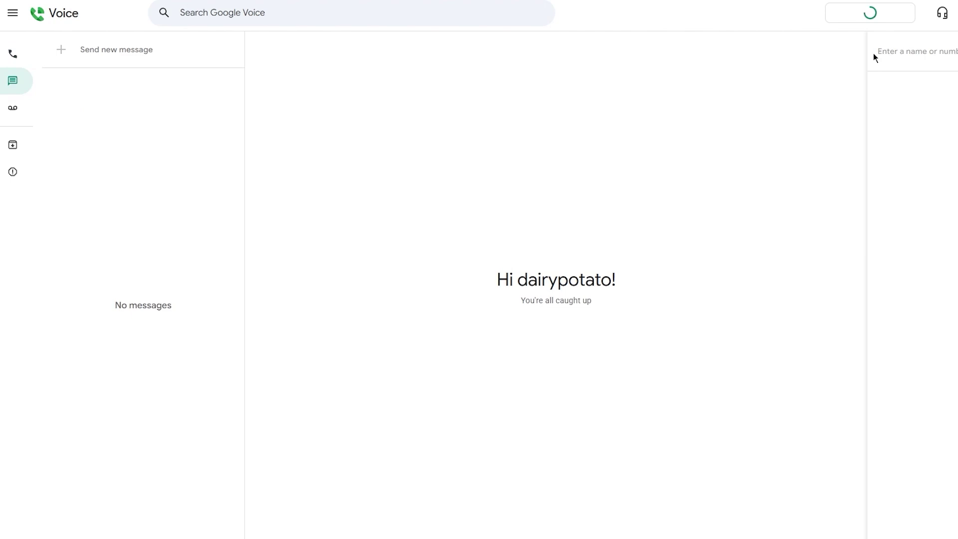
click(20, 18)
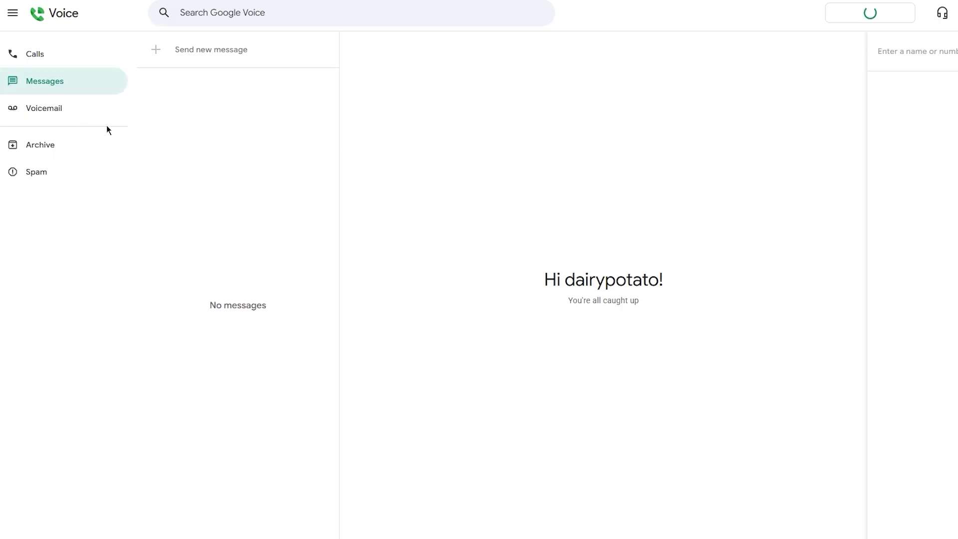
click(82, 64)
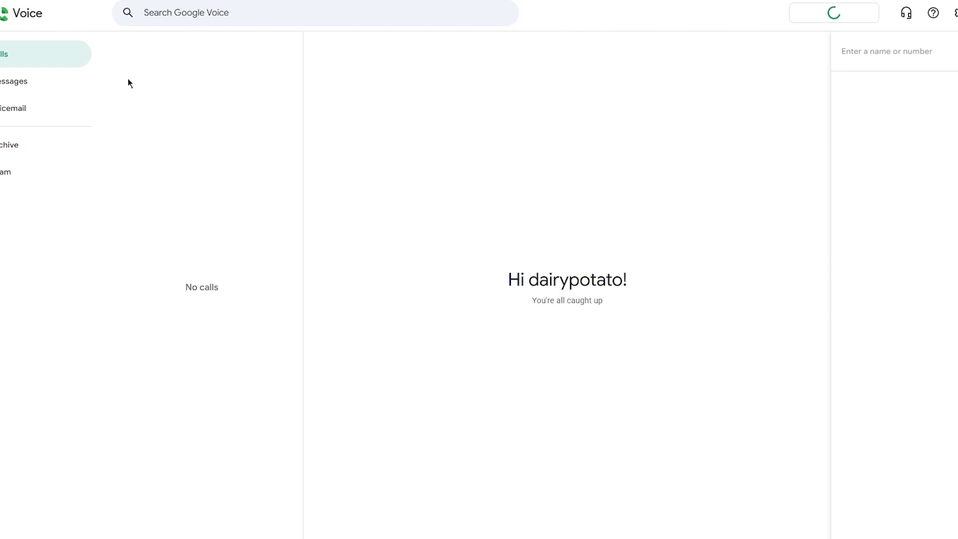
click(29, 83)
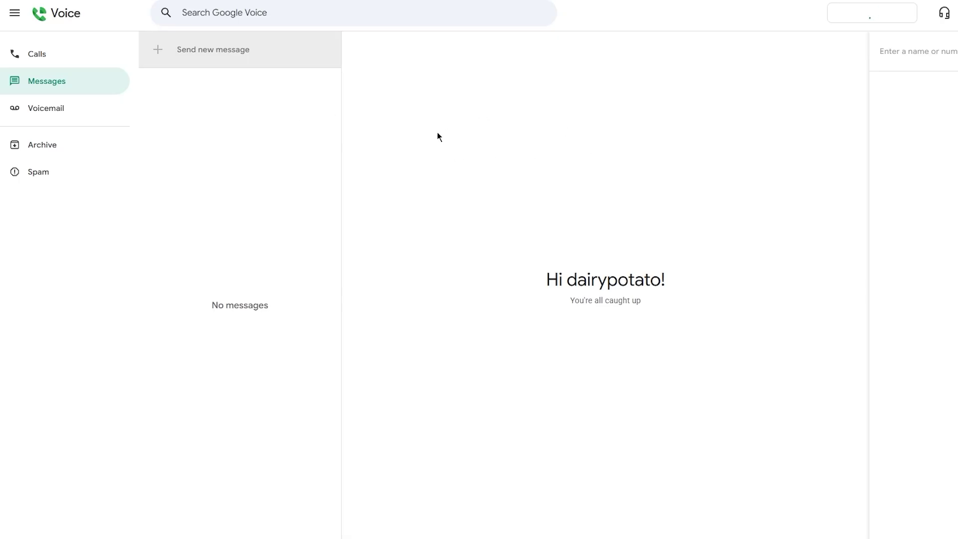
click(86, 112)
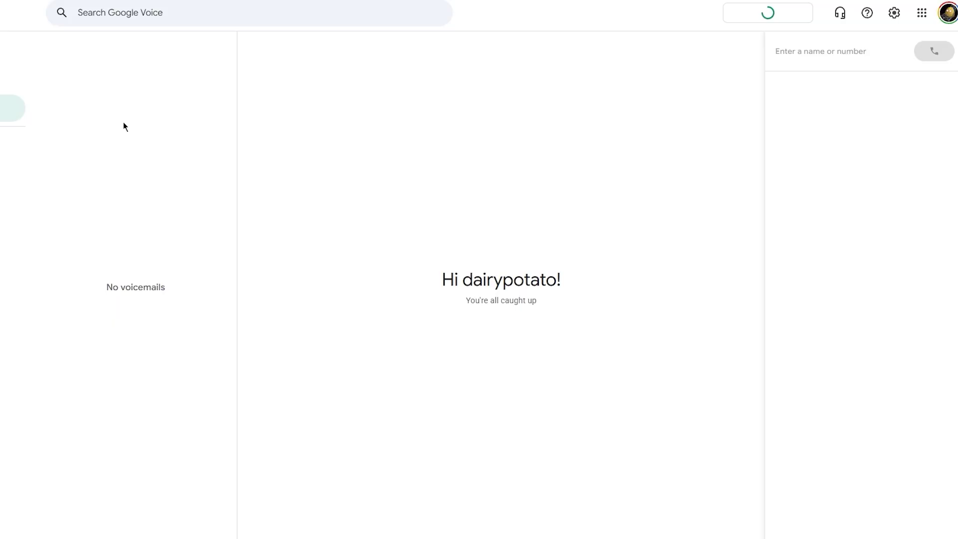
- Open the Google Voice settings, skim all sections and return to the Account section
click(893, 12)
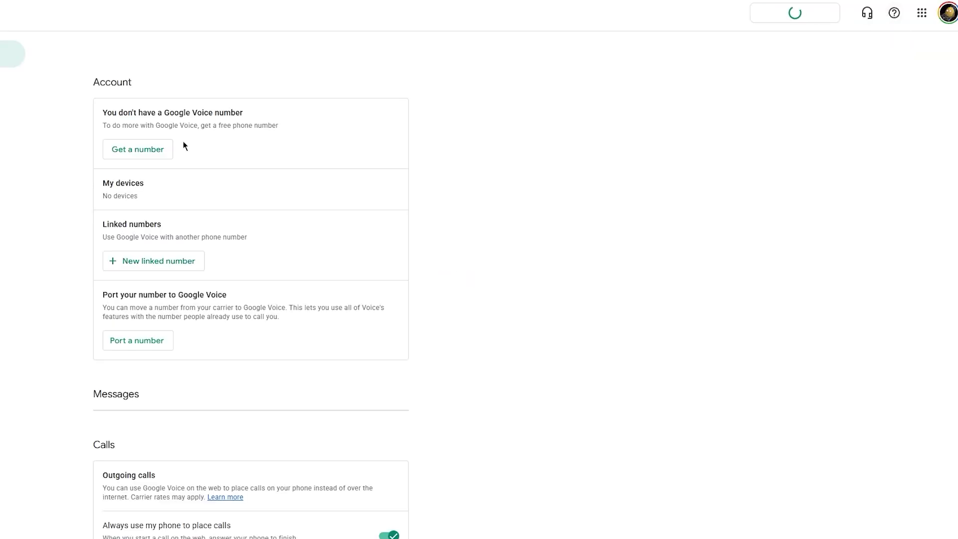
scroll(184, 145, down, 10)
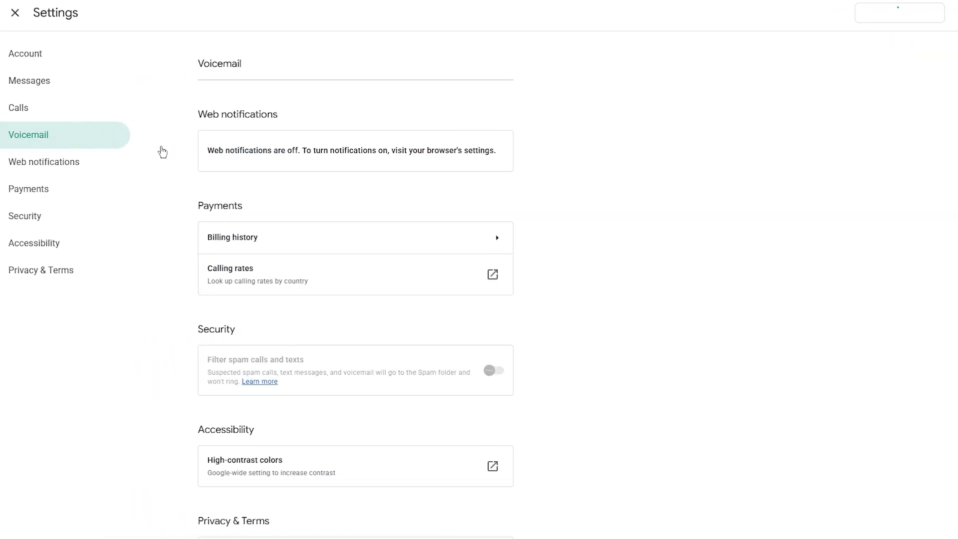
scroll(311, 199, down, 5)
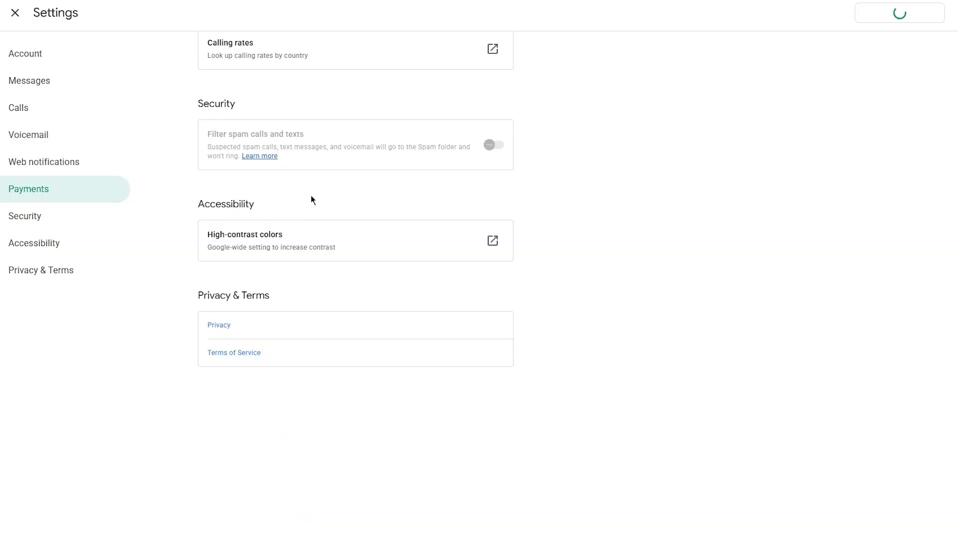
scroll(314, 198, up, 6)
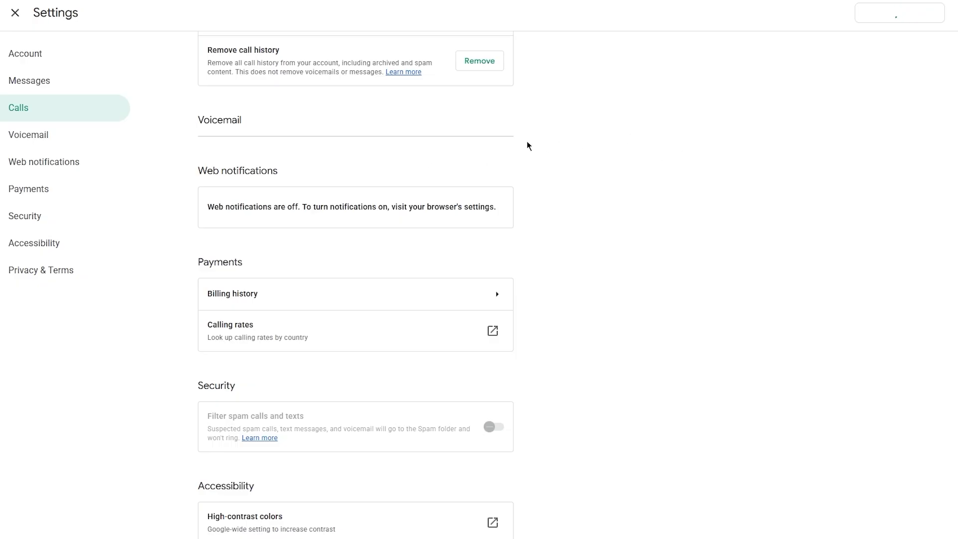
click(72, 55)
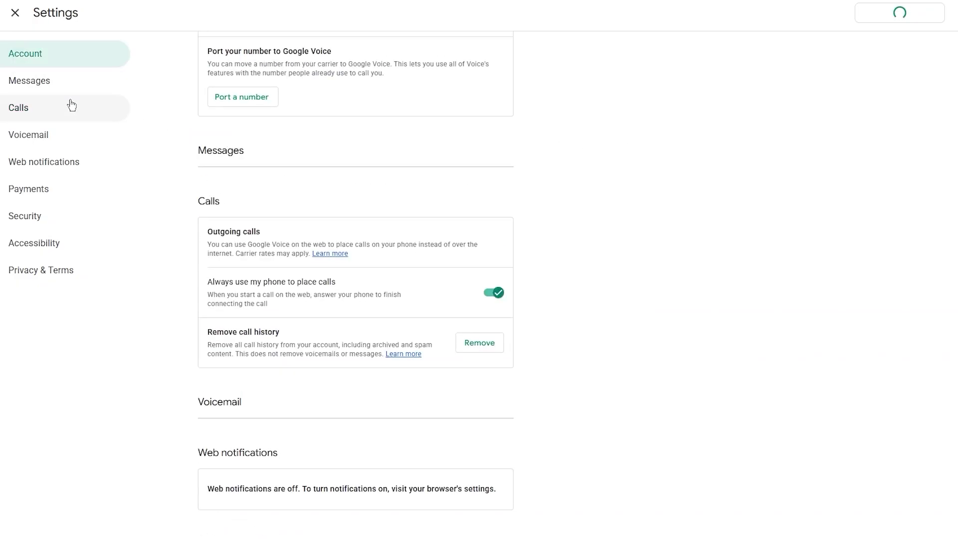
scroll(243, 143, up, 5)
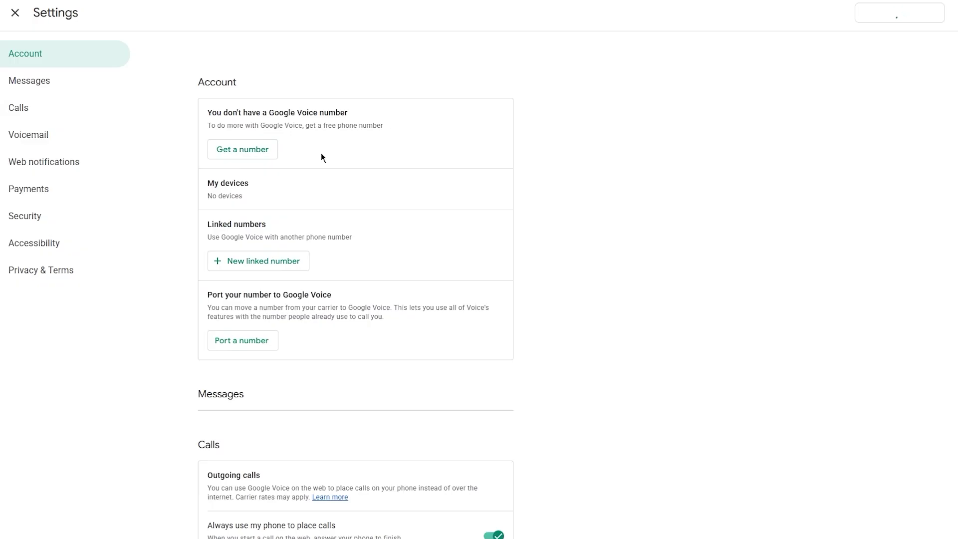
- Open the form for linking a new phone number and cancel it
click(281, 261)
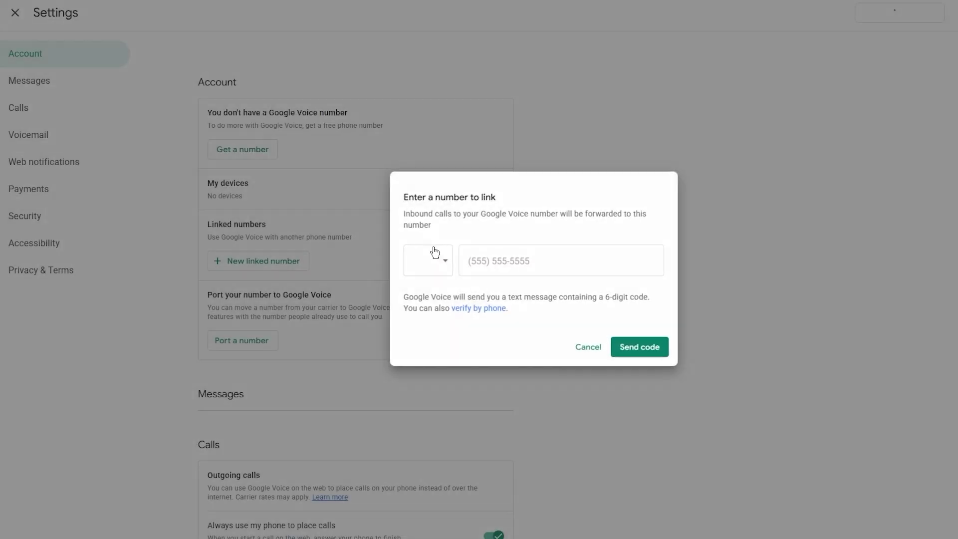
click(585, 345)
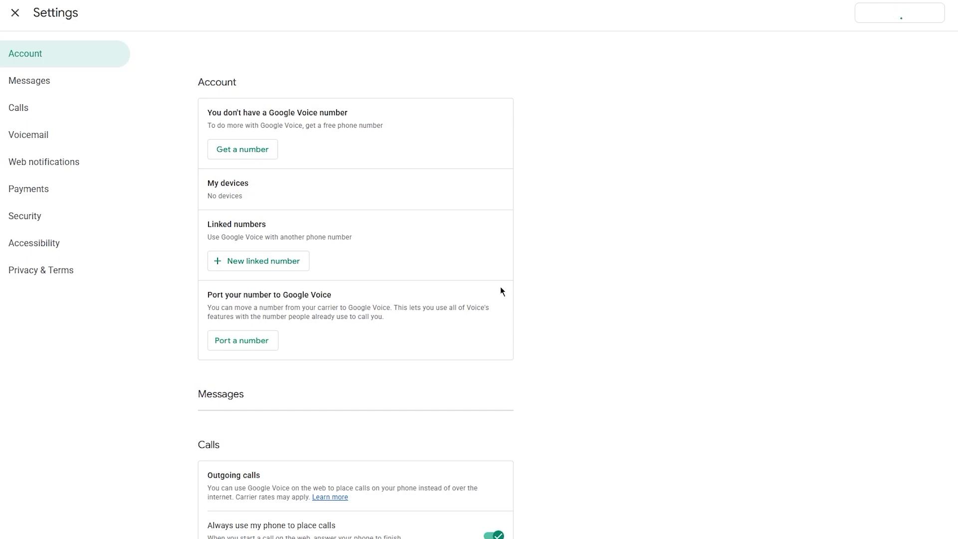
- Review the settings from the Account section through Privacy & Terms, and close the settings
scroll(501, 288, down, 2)
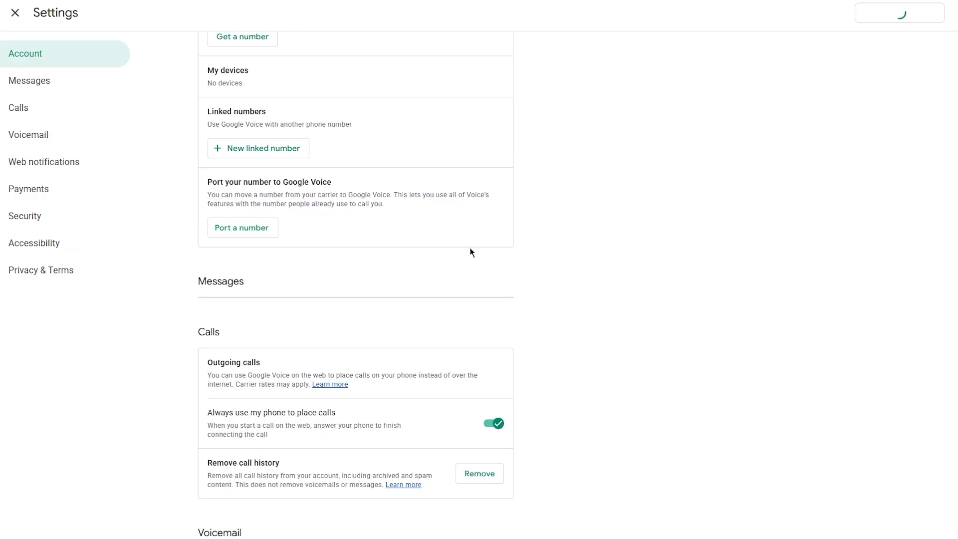
scroll(470, 252, down, 1)
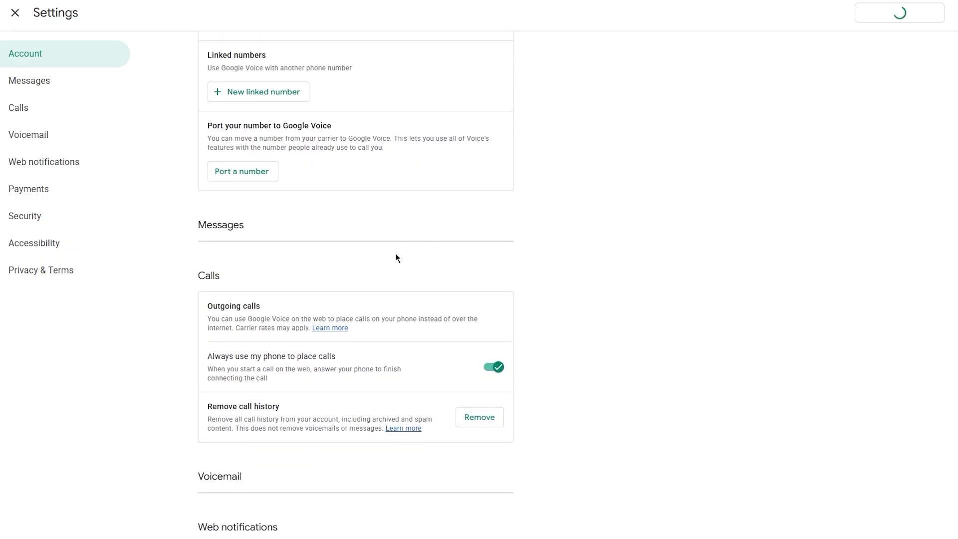
scroll(354, 258, down, 9)
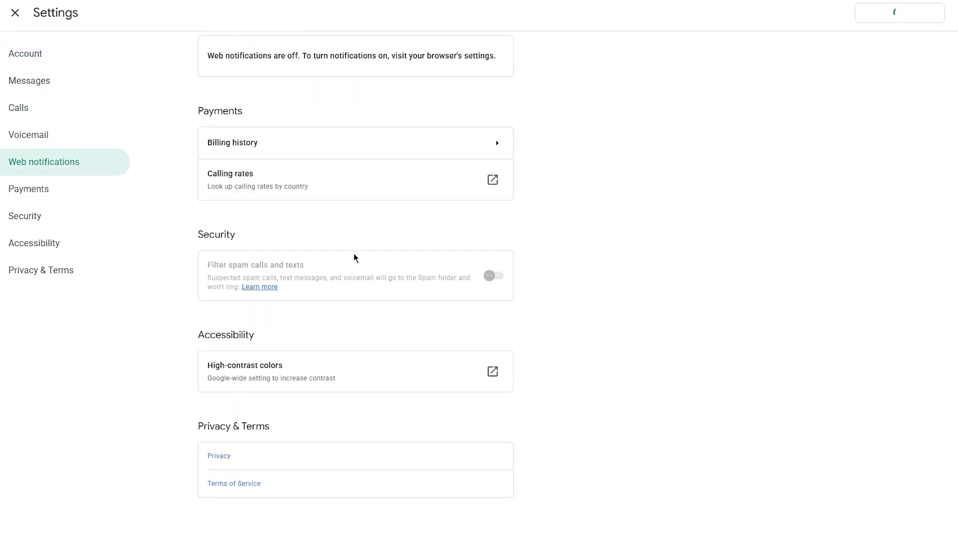
scroll(354, 253, down, 5)
scroll(302, 251, up, 8)
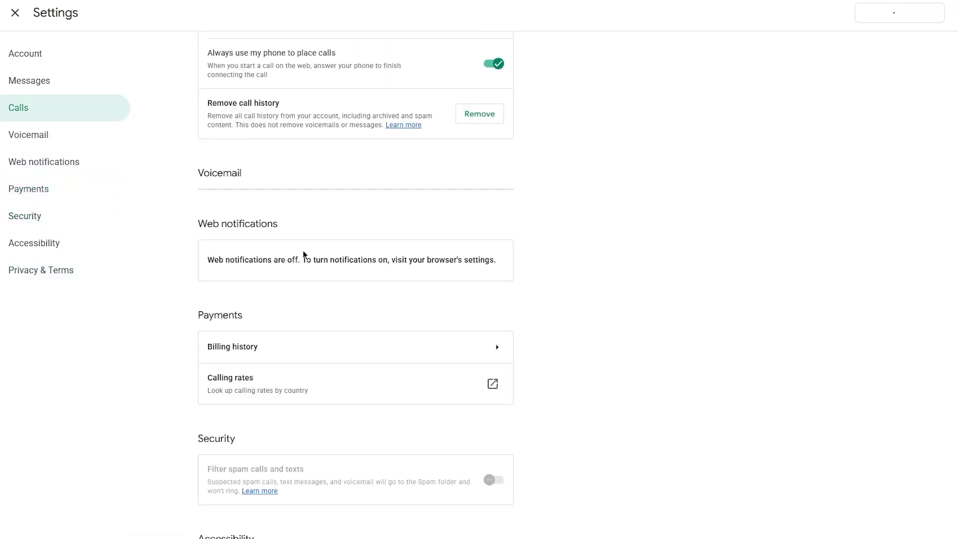
scroll(303, 251, up, 8)
scroll(303, 250, down, 5)
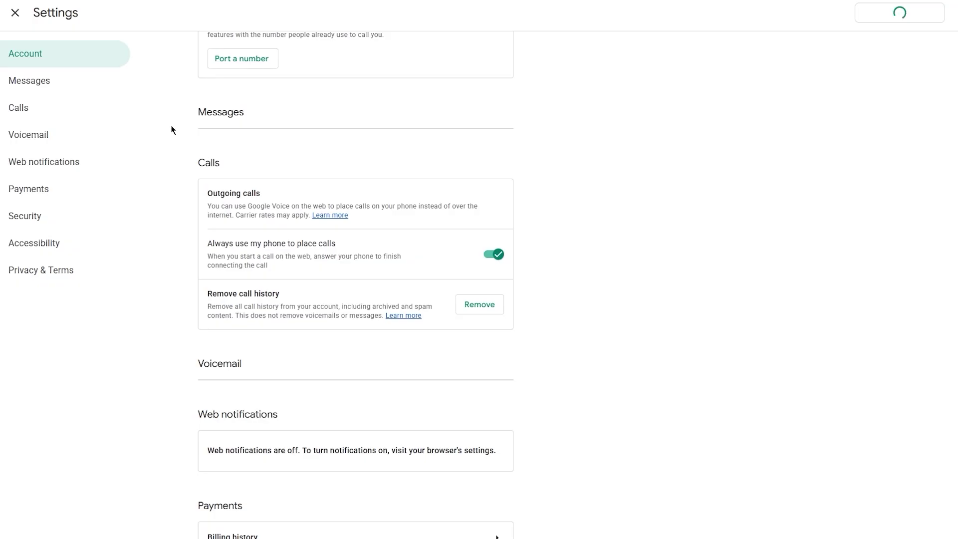
click(15, 12)
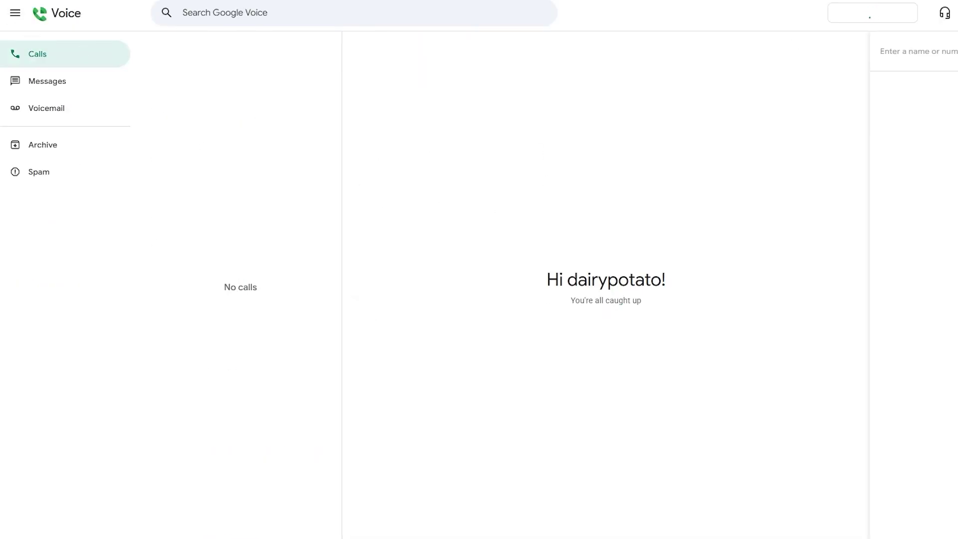
- Browse the list of Google apps and close it
click(920, 17)
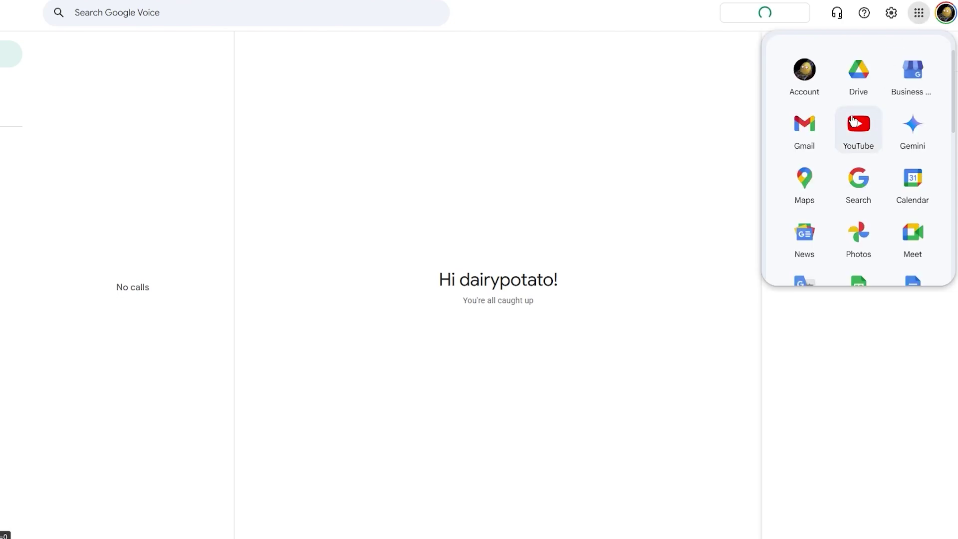
scroll(857, 126, down, 6)
scroll(868, 146, up, 5)
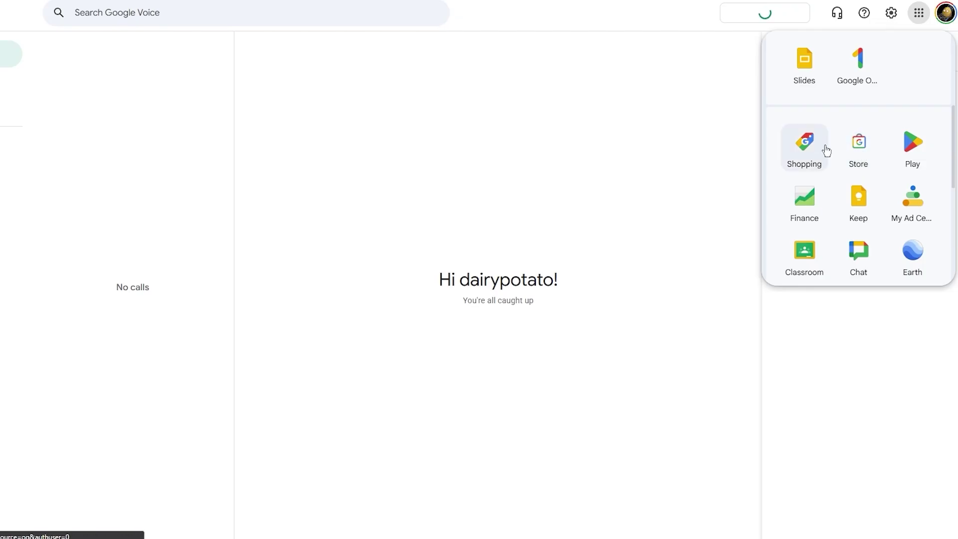
click(499, 193)
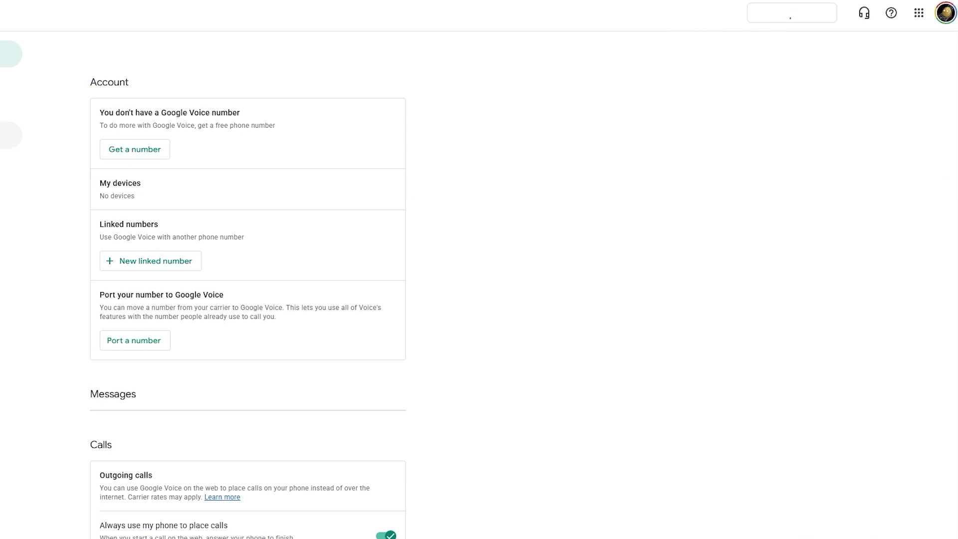
- Show the Security section of the settings with the spam call and text filter
scroll(142, 205, down, 1)
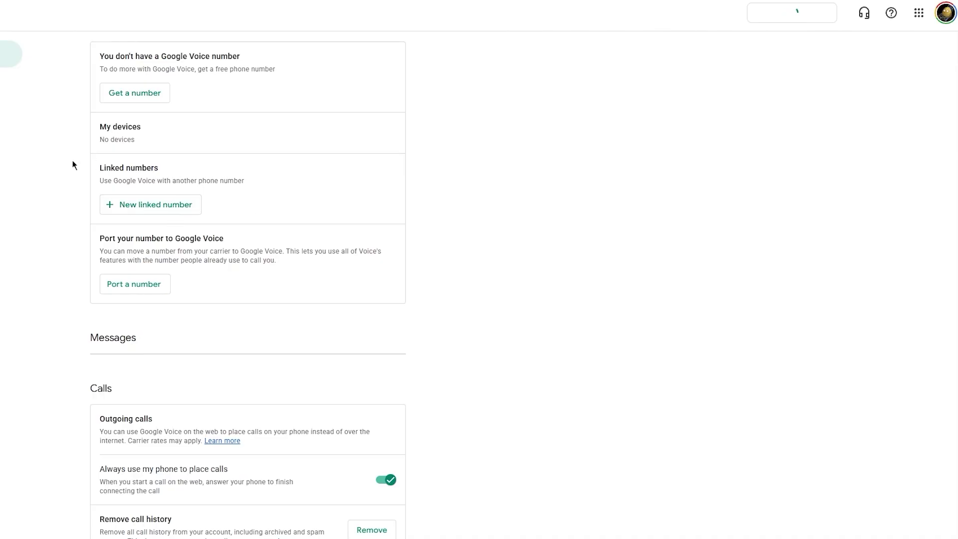
click(60, 215)
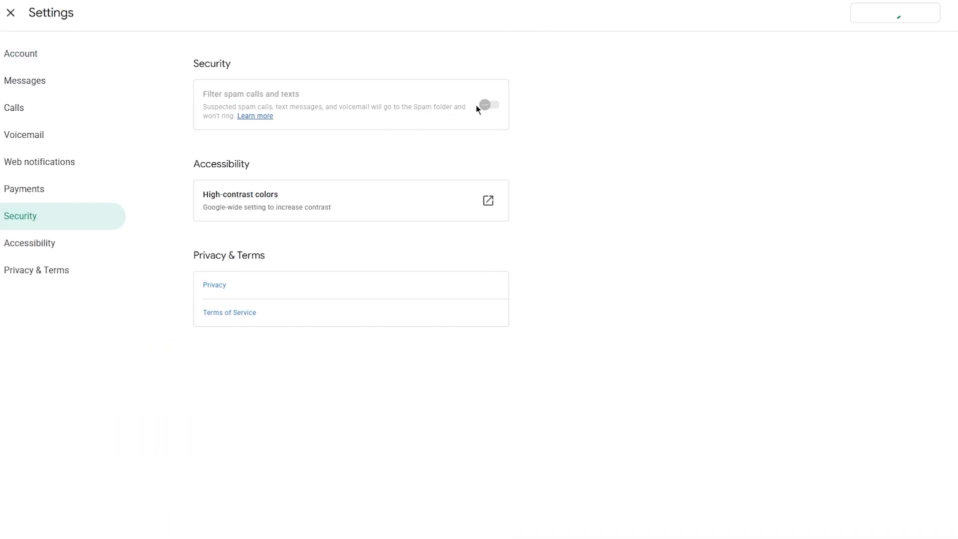